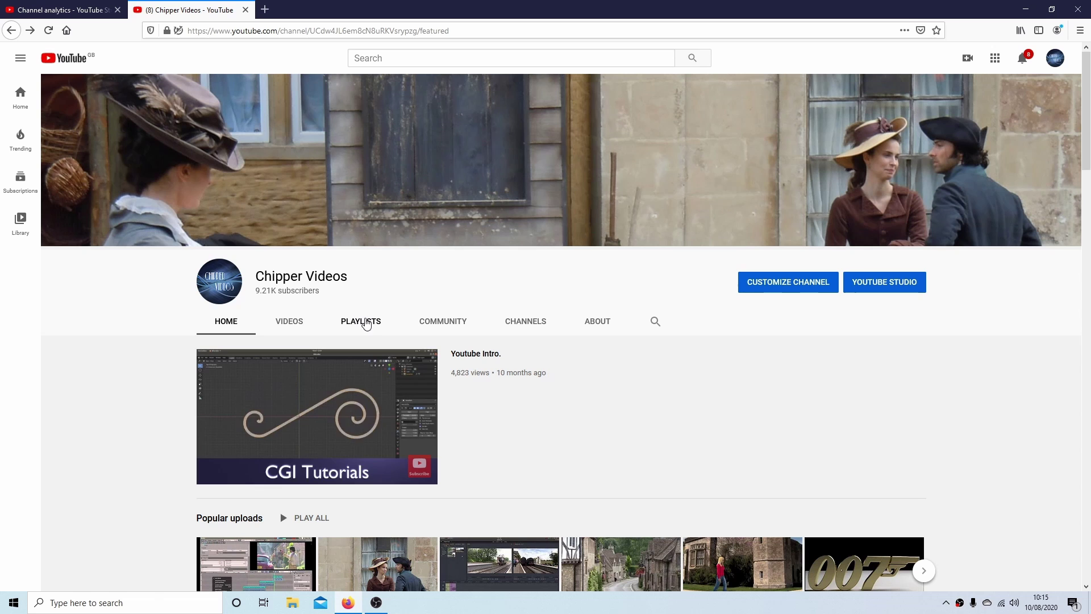
- Show the Chipper Videos channel's Playlists page
click(359, 313)
drag(1086, 182, 1089, 407)
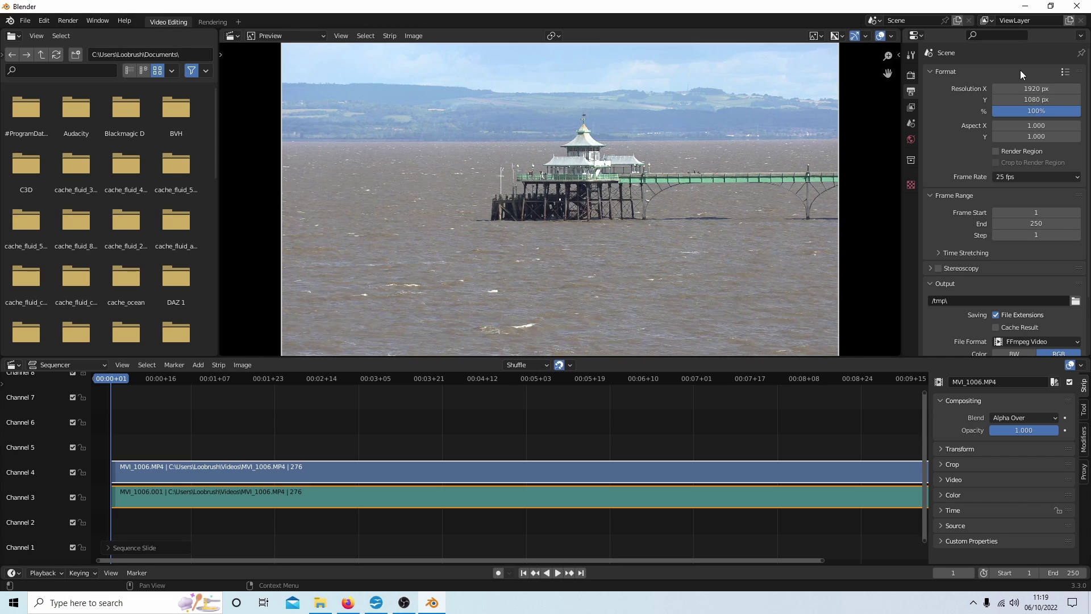
click(1065, 71)
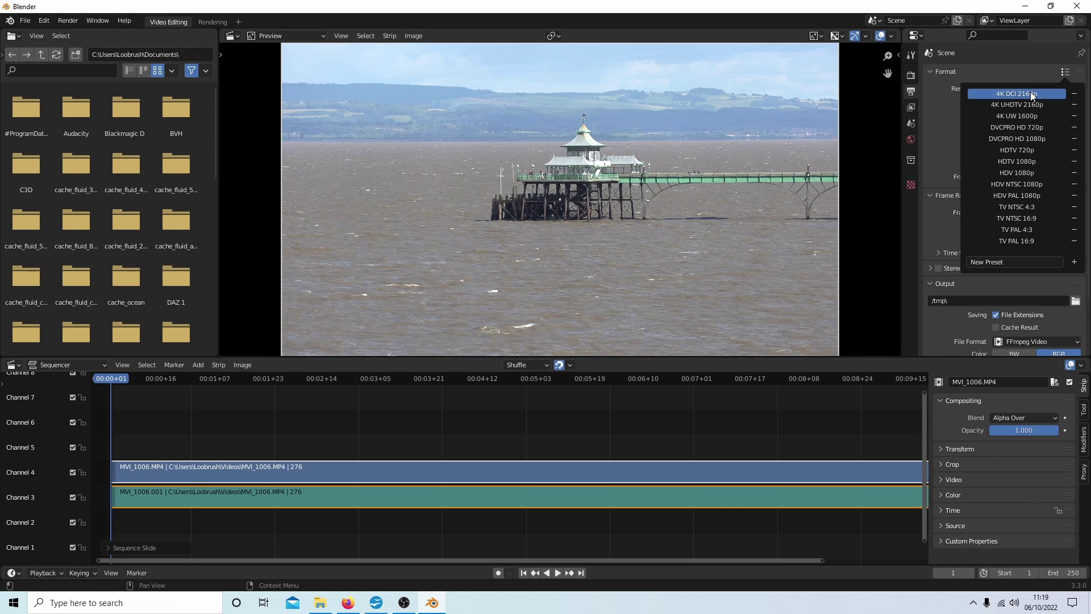
click(997, 52)
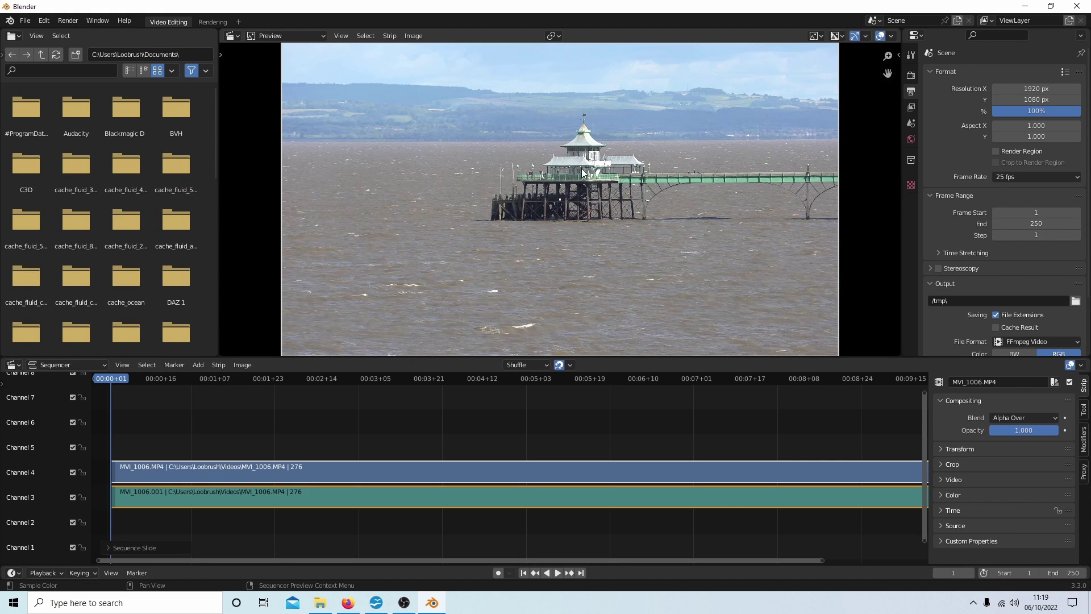
scroll(569, 197, up, 3)
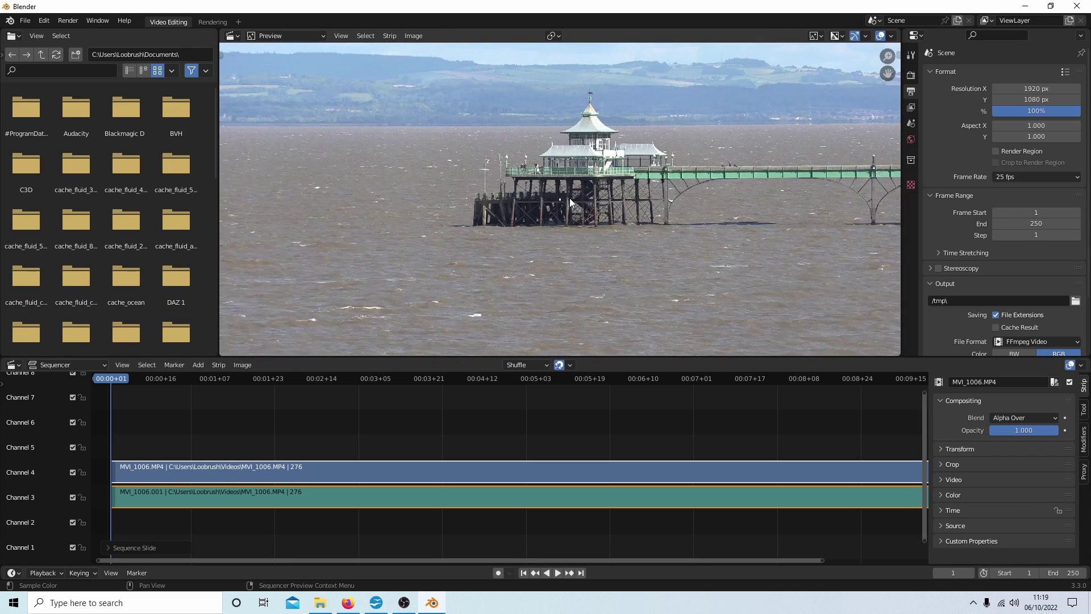
scroll(569, 198, down, 5)
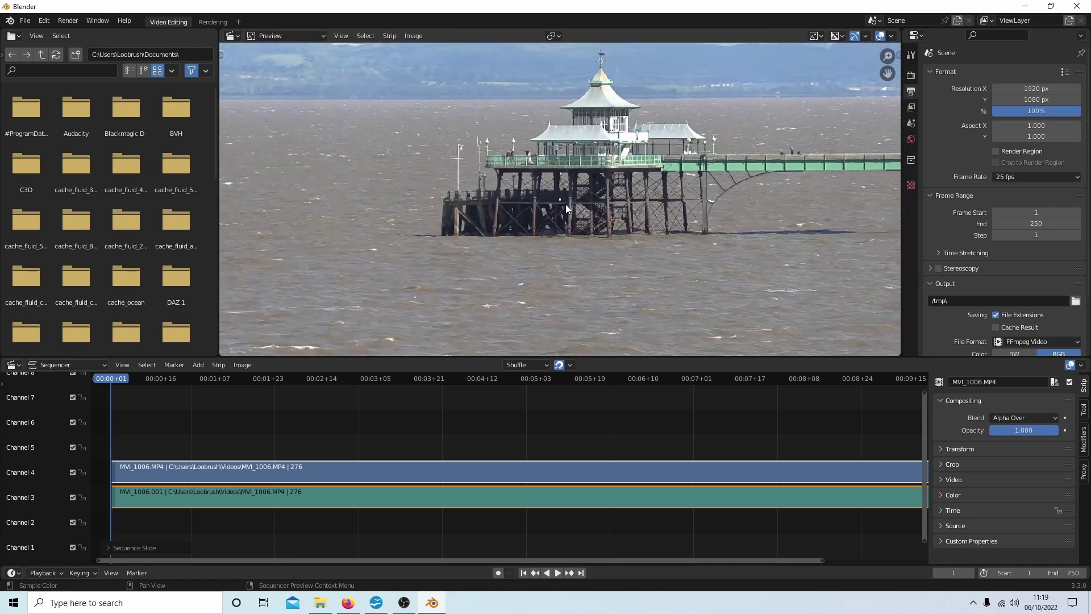
scroll(564, 207, up, 1)
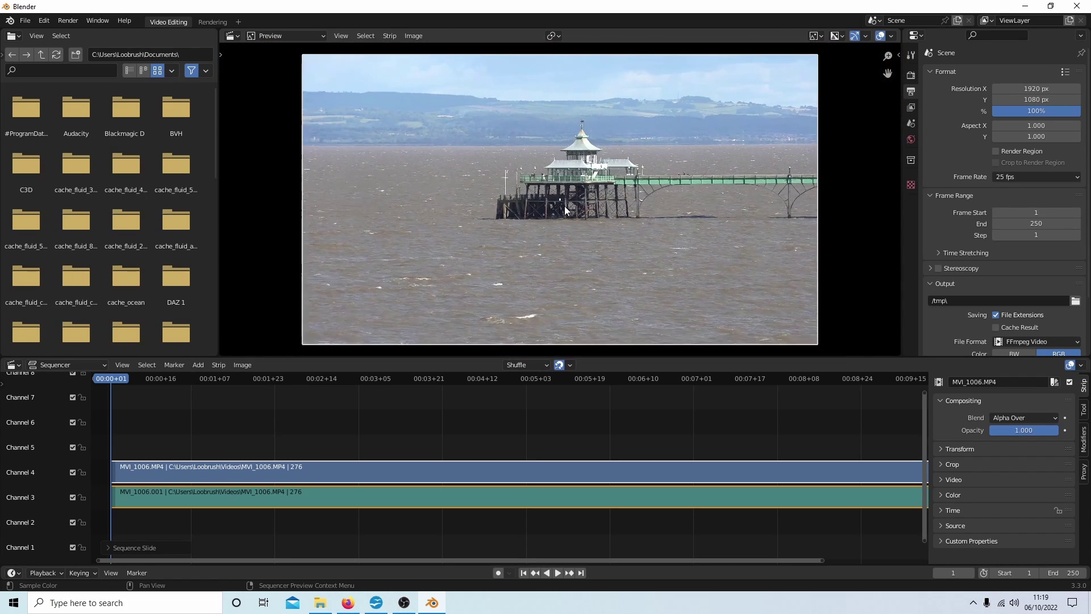
scroll(564, 206, up, 3)
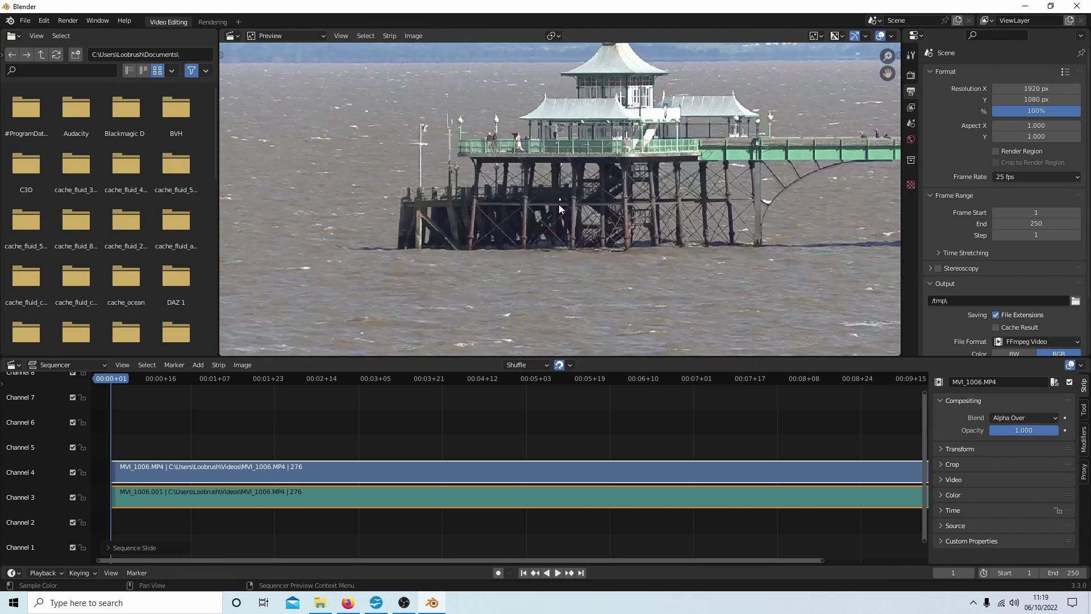
scroll(554, 208, down, 5)
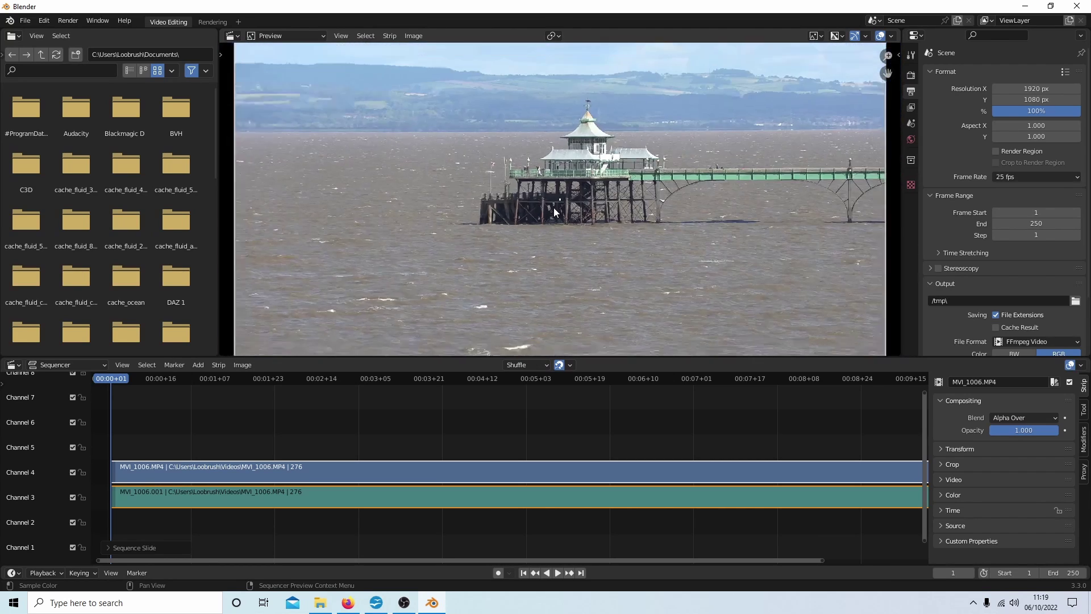
scroll(554, 207, up, 1)
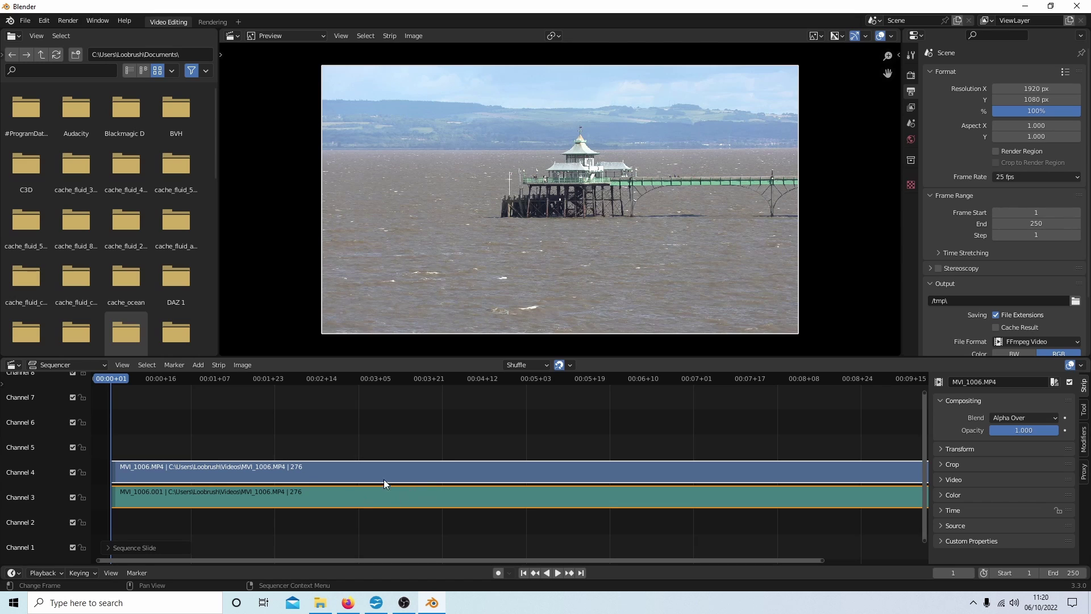
- Keep only the channel 4 pier clip selected and add a Transform effect strip above it
click(486, 472)
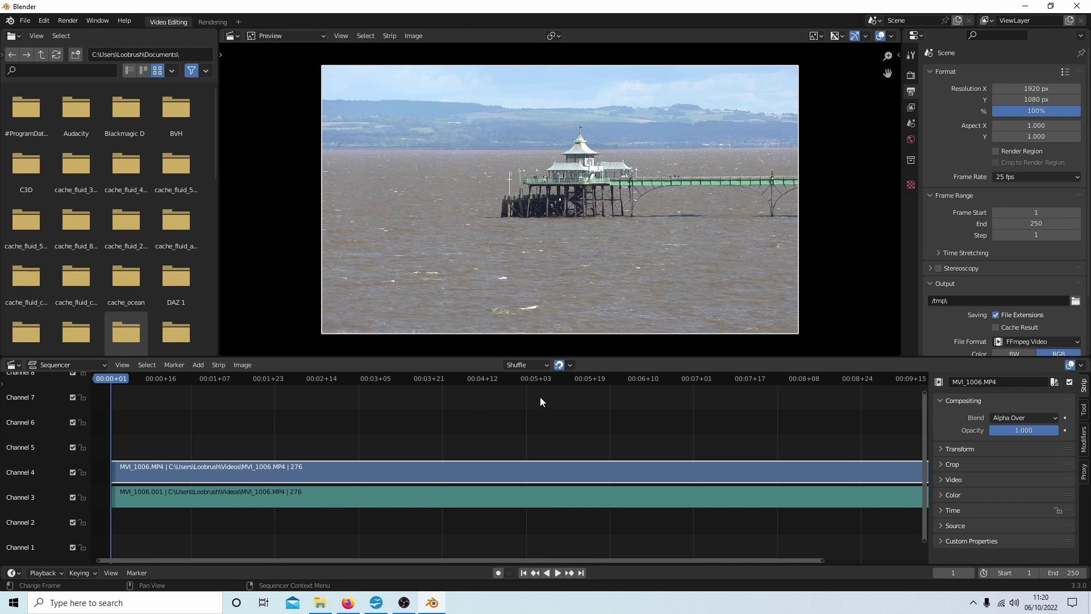
click(199, 366)
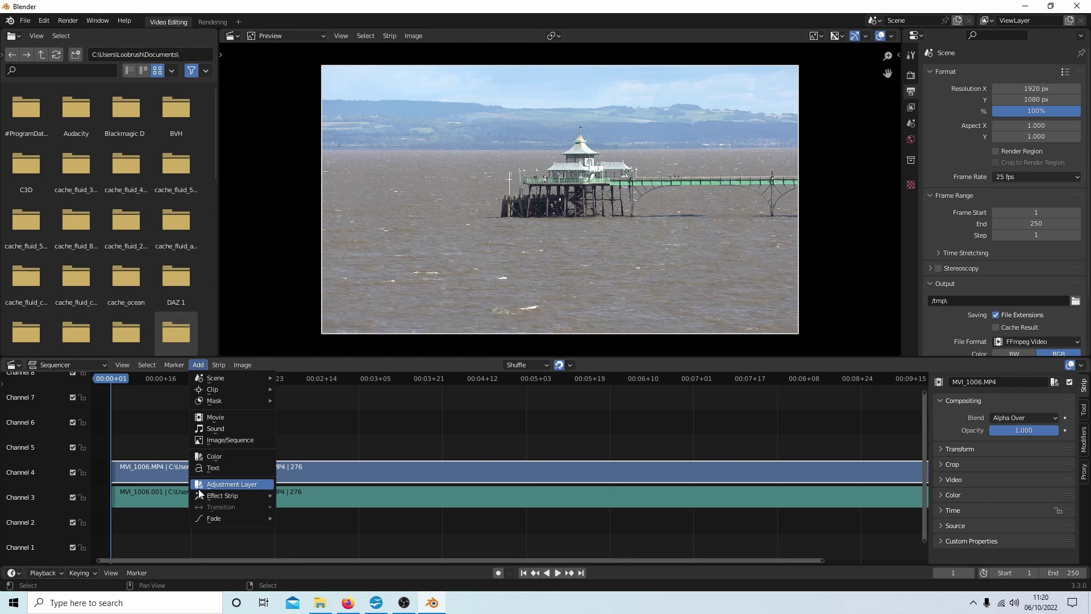
mouse_move(196, 498)
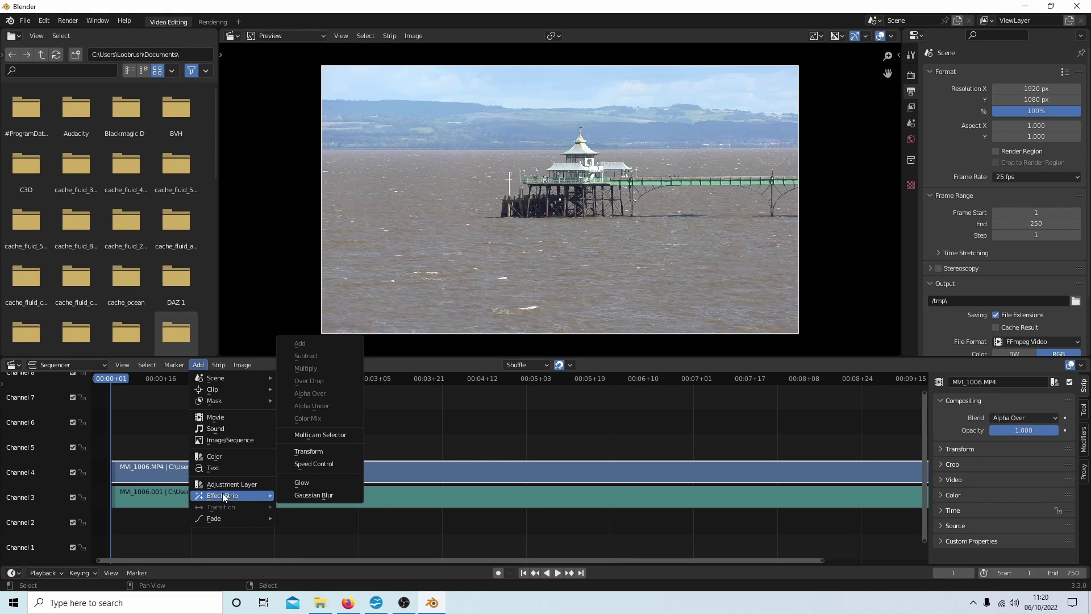
click(331, 450)
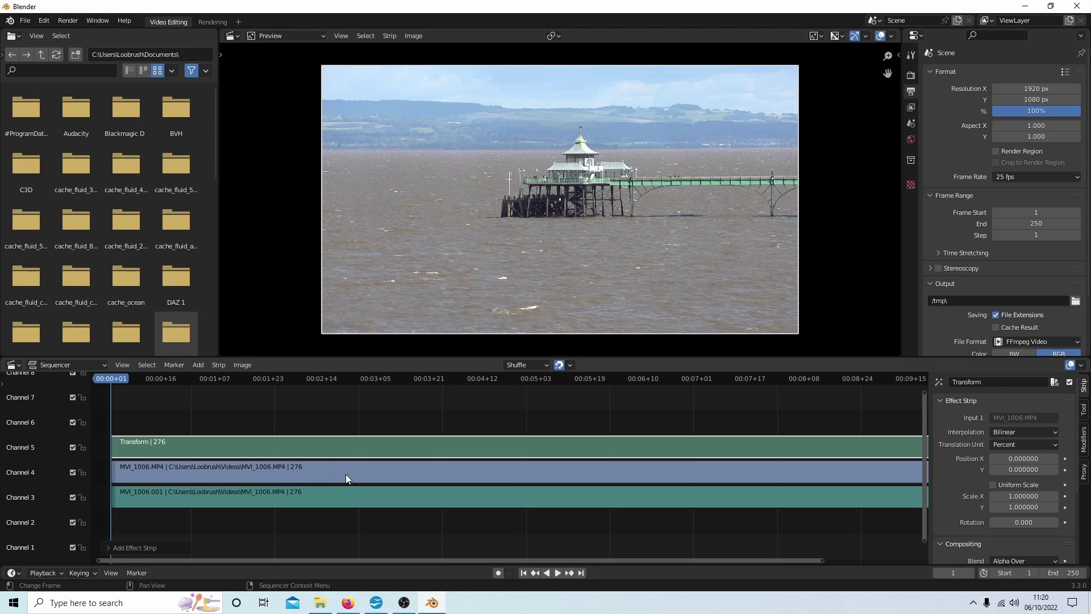
- Switch the Transform strip to uniform scale and try zooms from 1.75 to about 1.90, shifting vertically
click(993, 485)
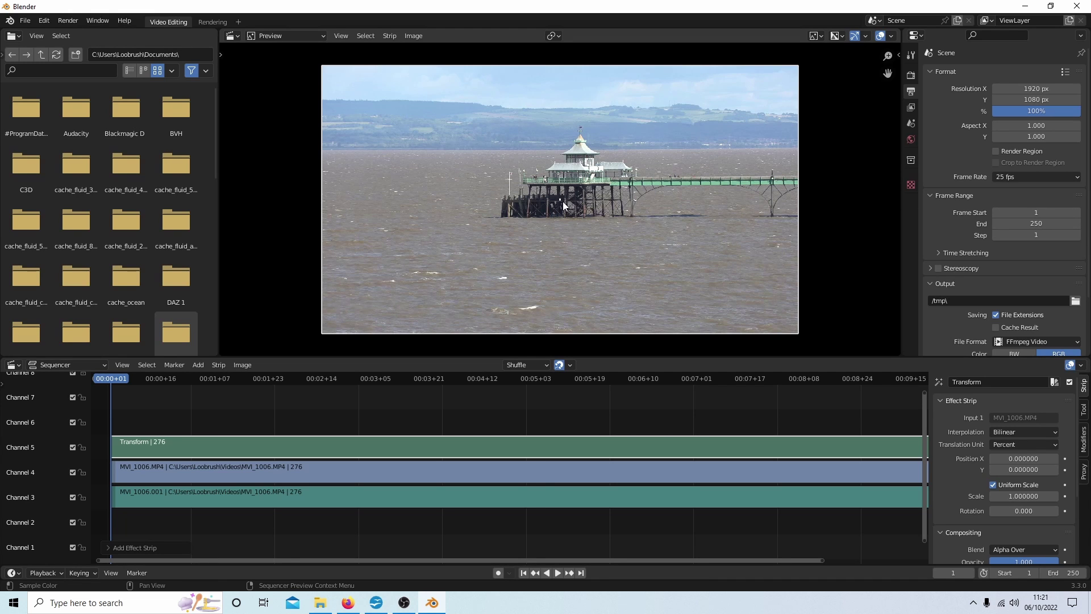
double_click(1023, 496)
text(1.75)
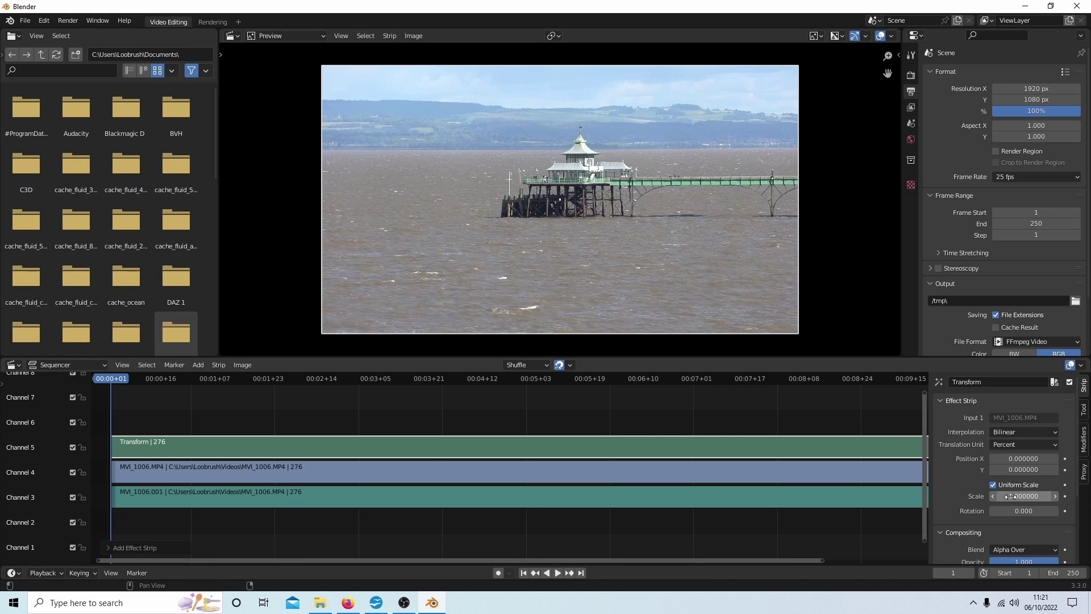
key(Return)
mouse_move(1023, 496)
mouse_down()
mouse_move(989, 497)
mouse_move(1034, 496)
mouse_up()
mouse_move(1024, 496)
mouse_down()
mouse_move(1083, 497)
mouse_move(1002, 496)
mouse_up()
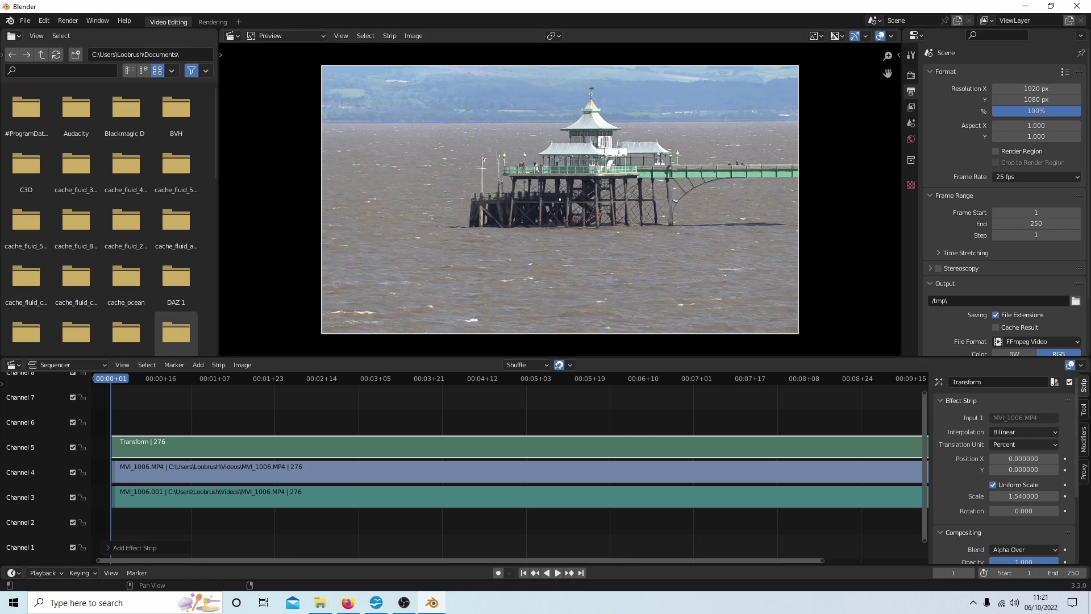
drag(1023, 496, 1057, 497)
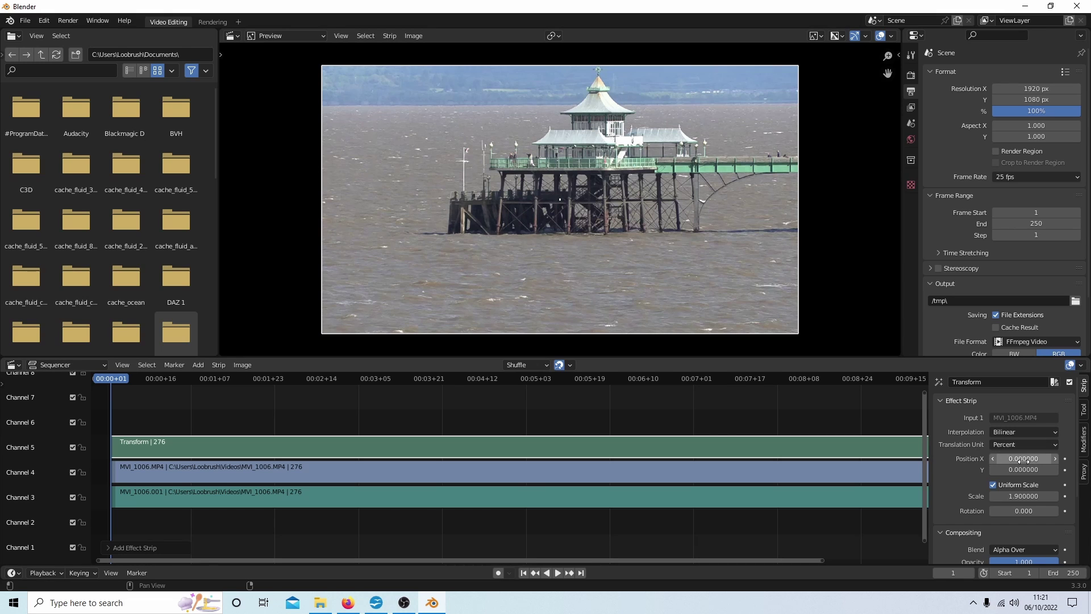
mouse_move(1021, 470)
mouse_down()
mouse_move(986, 470)
mouse_move(1011, 459)
mouse_up()
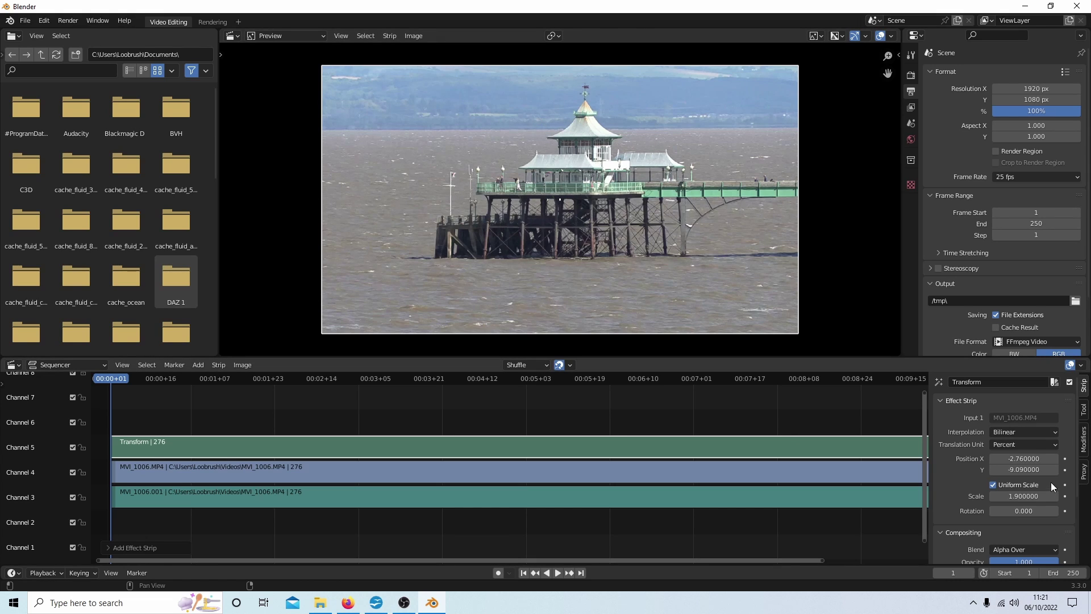
- Reset Position X and Position Y to their defaults and set Scale back to 1
right_click(1017, 458)
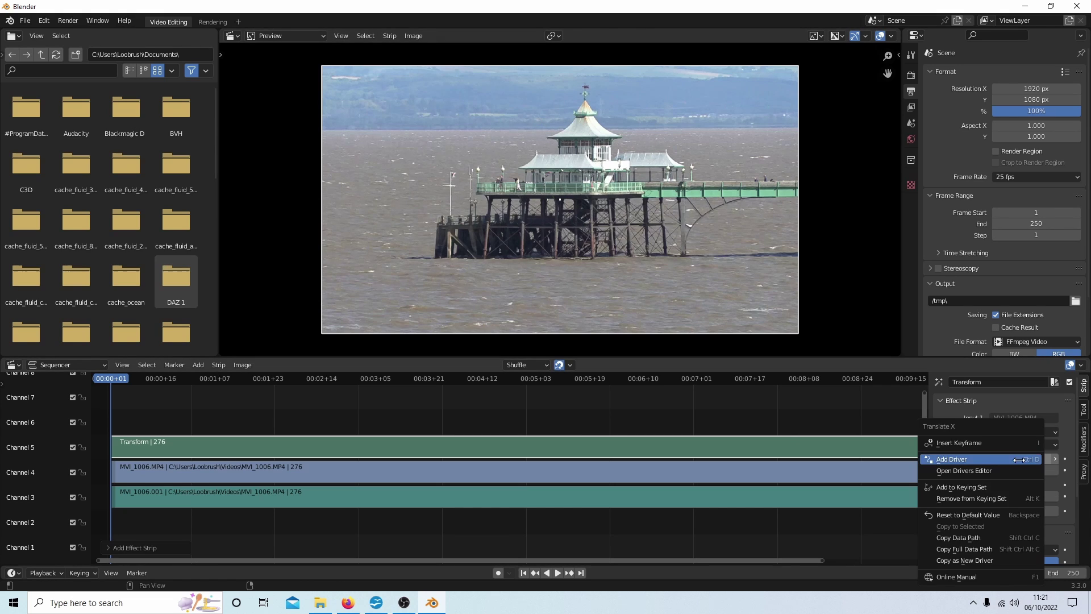
click(986, 515)
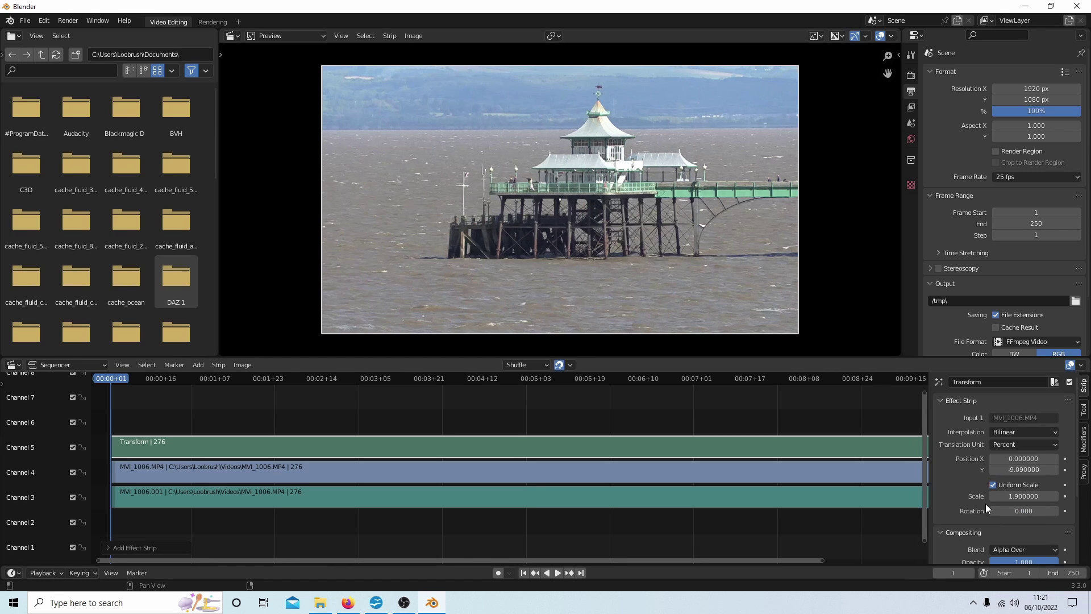
right_click(1020, 470)
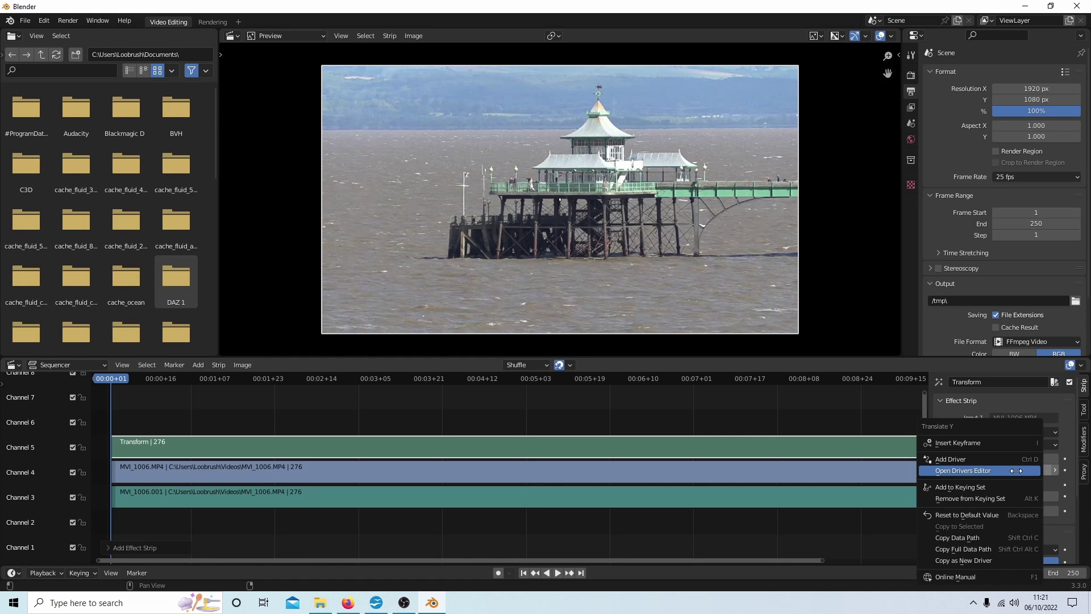
click(979, 517)
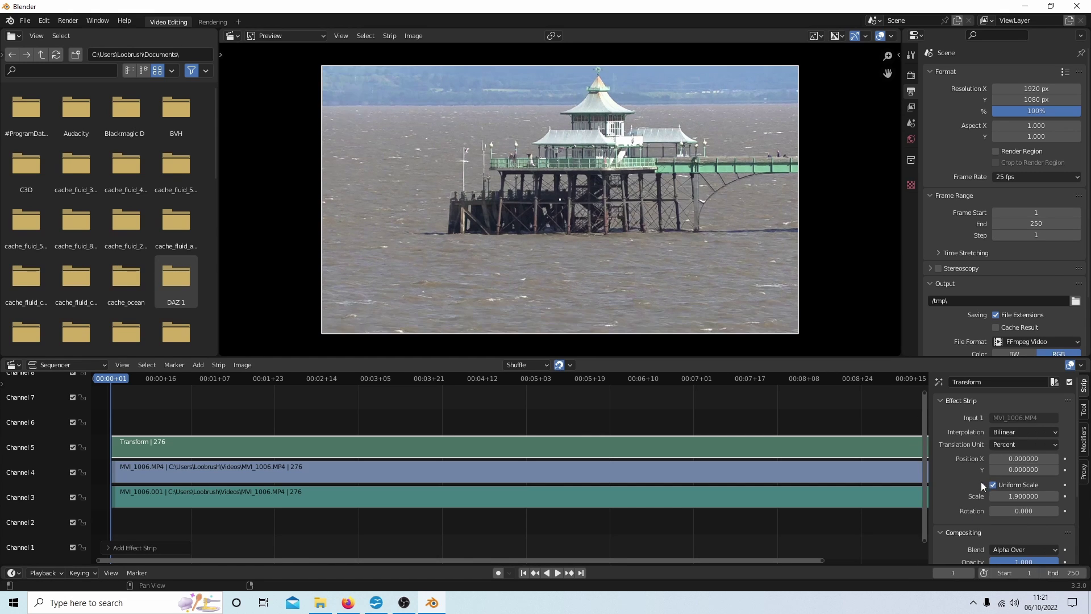
click(1023, 496)
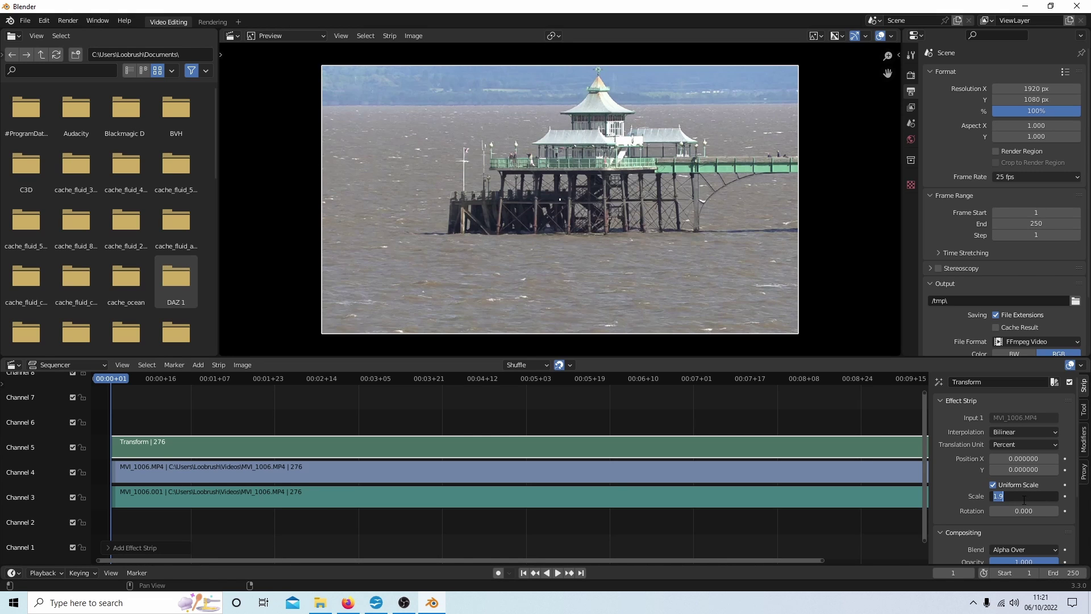
text(1)
key(Return)
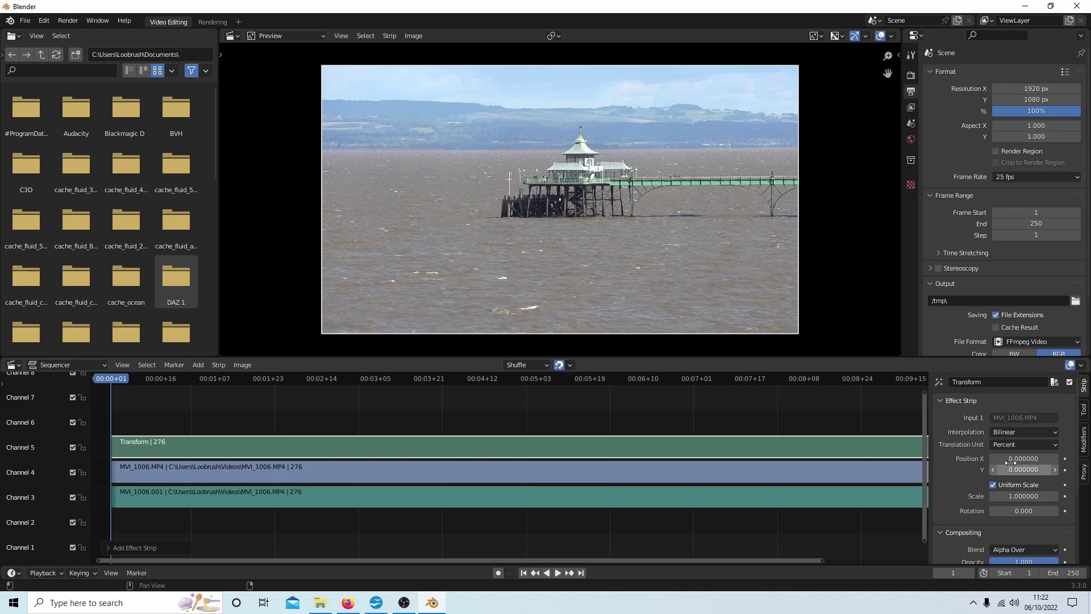
- Keyframe Position X and Position Y at 0 and Scale at 1.0 on frame 1
click(1065, 459)
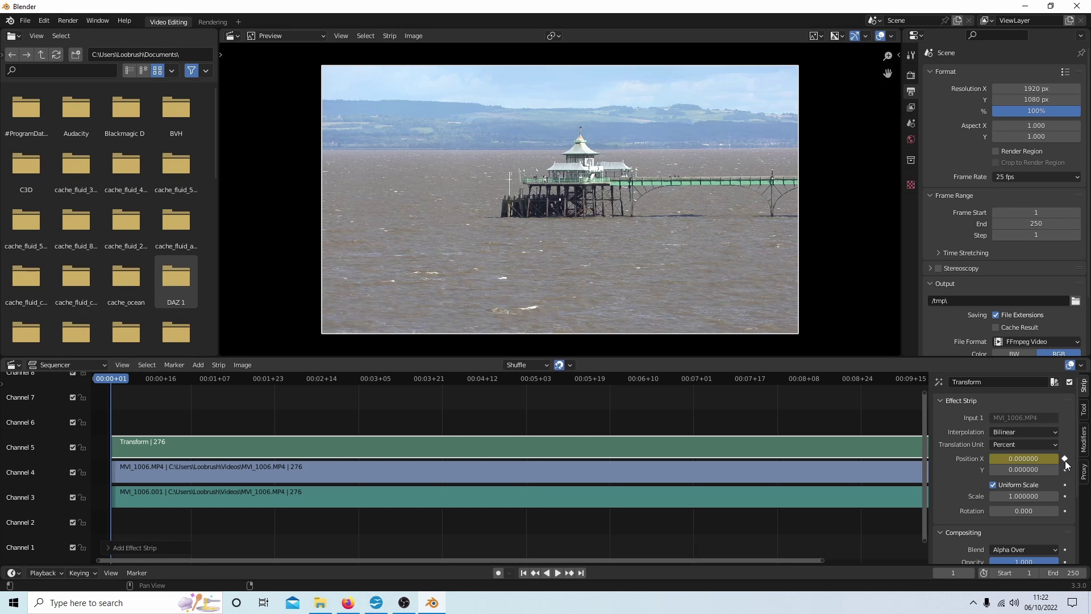
click(1065, 470)
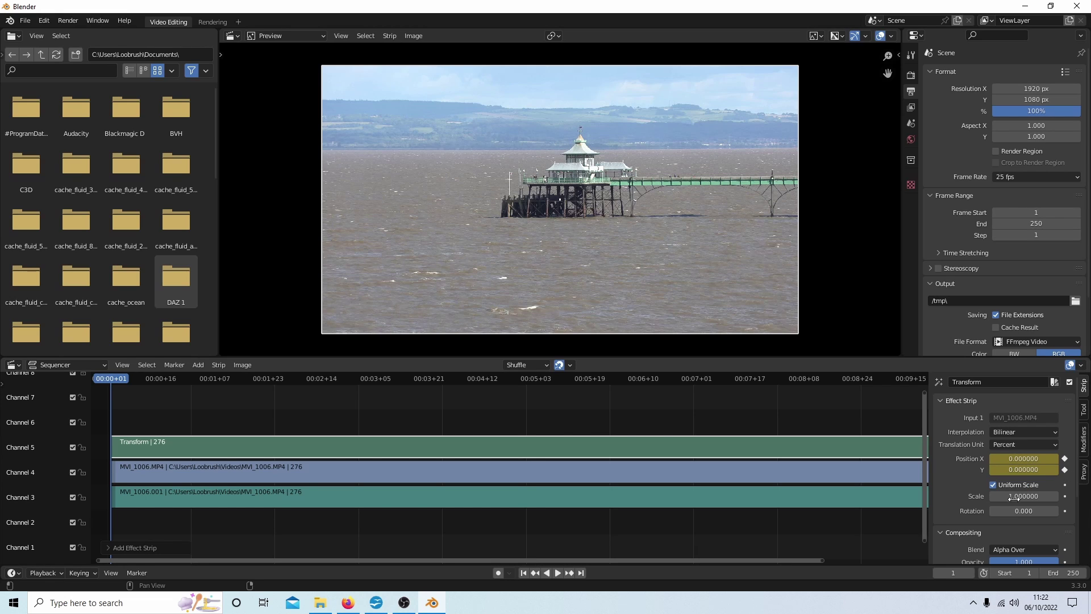
click(1065, 497)
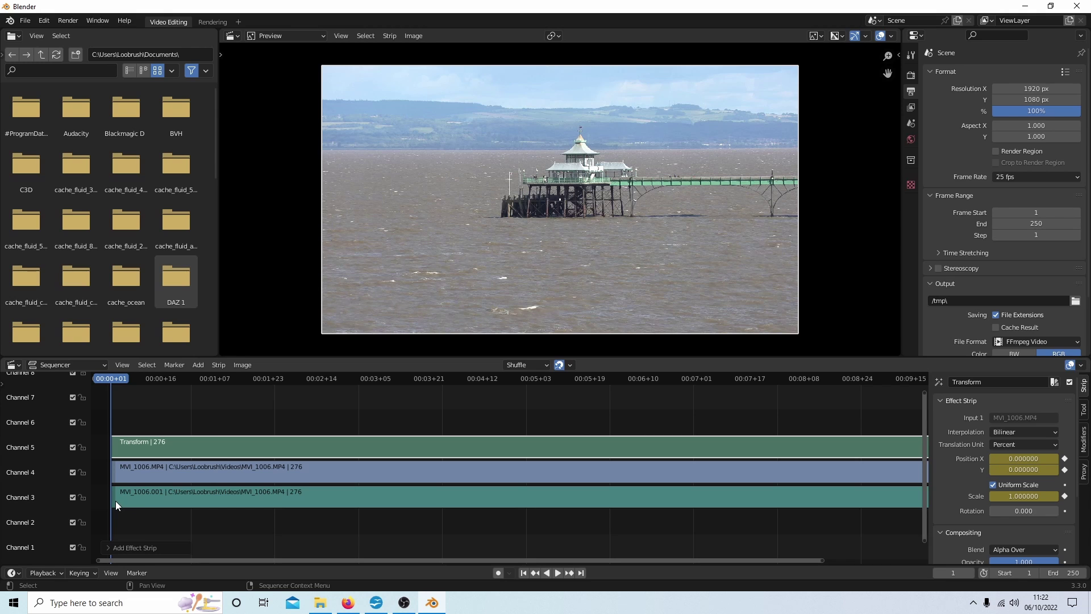
- At frame 147, keyframe Scale 1.96, Position Y -11.13 and Position X -2.01
drag(118, 383, 601, 387)
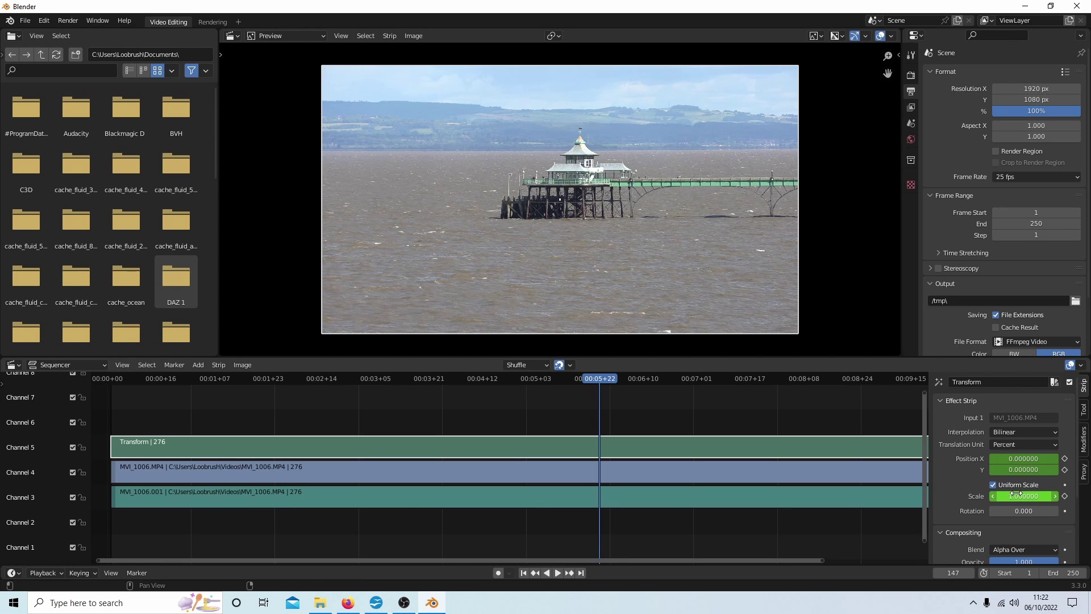
drag(1002, 496, 1057, 496)
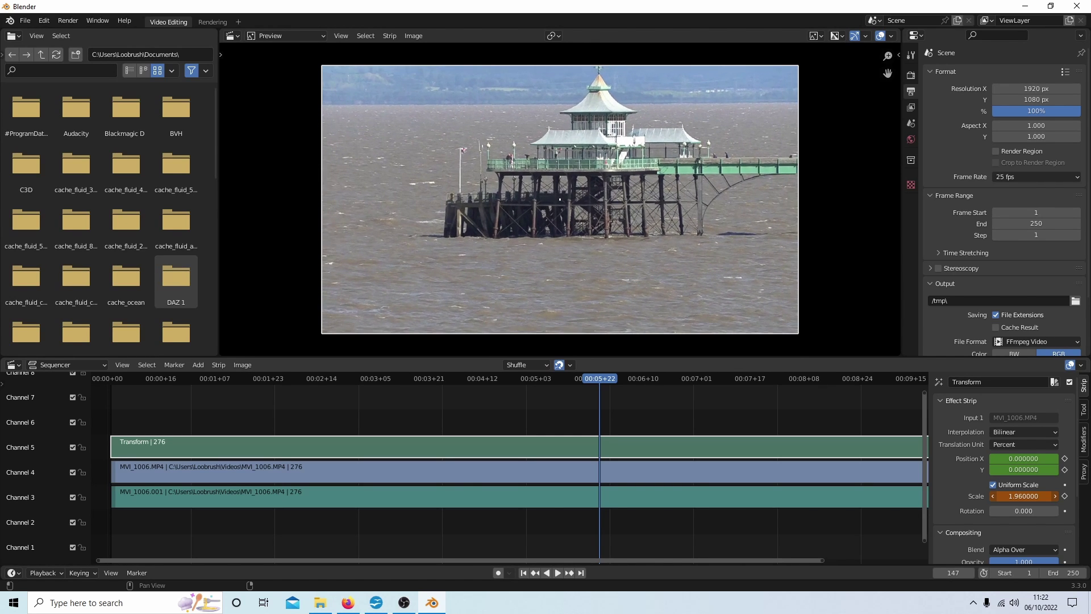
click(1065, 496)
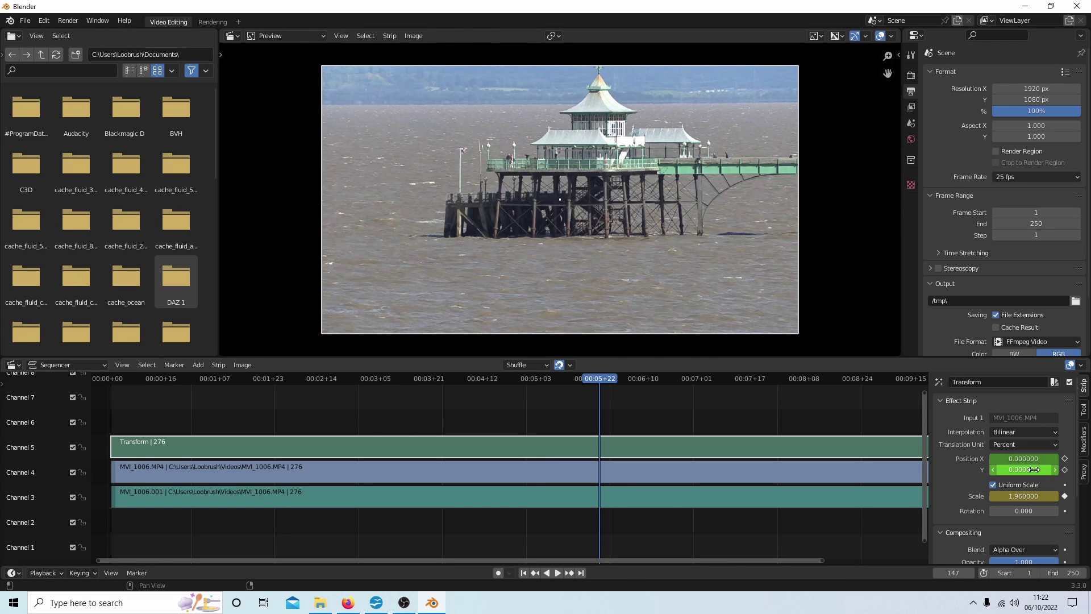
drag(1034, 469, 1009, 469)
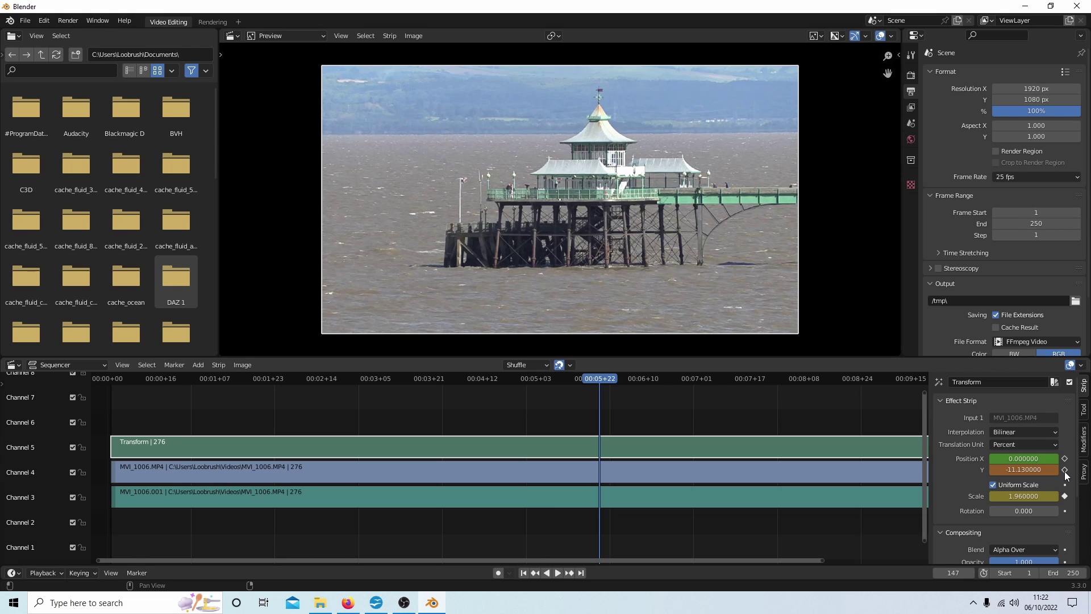
click(1065, 469)
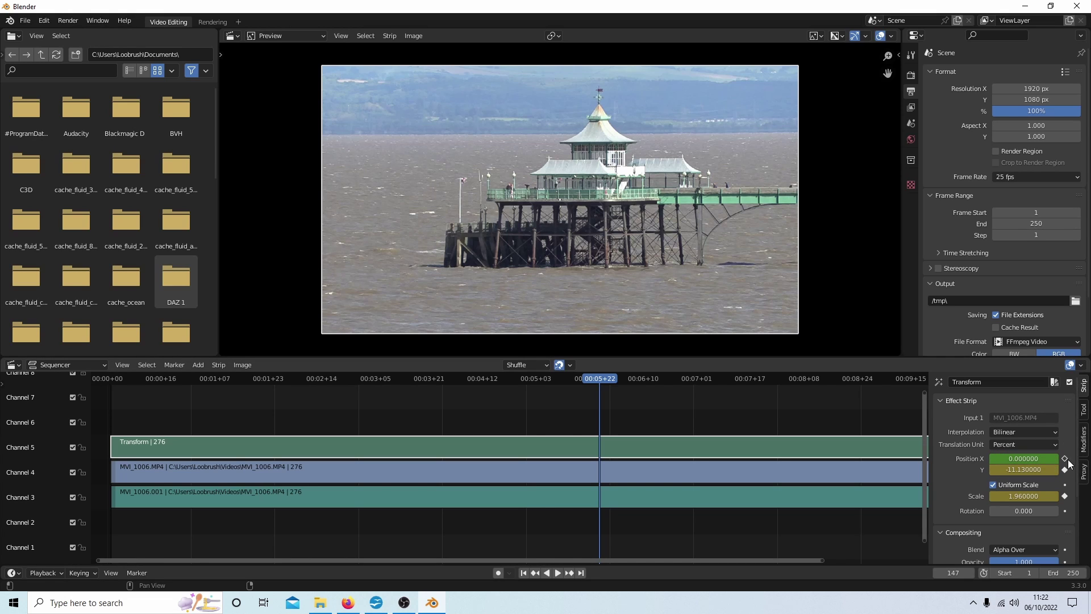
drag(1030, 458, 1022, 458)
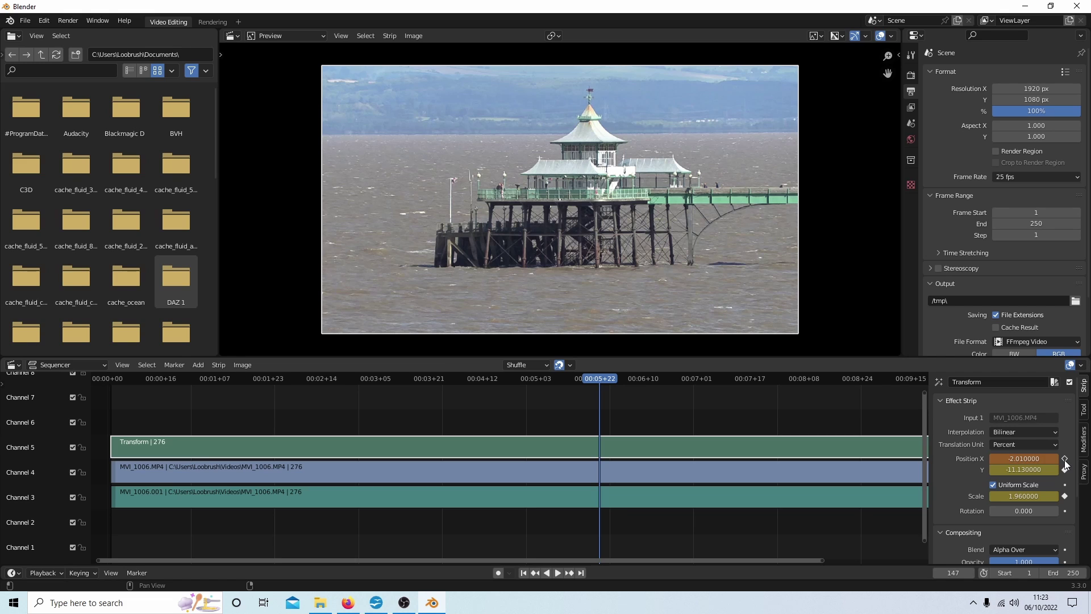
click(1065, 458)
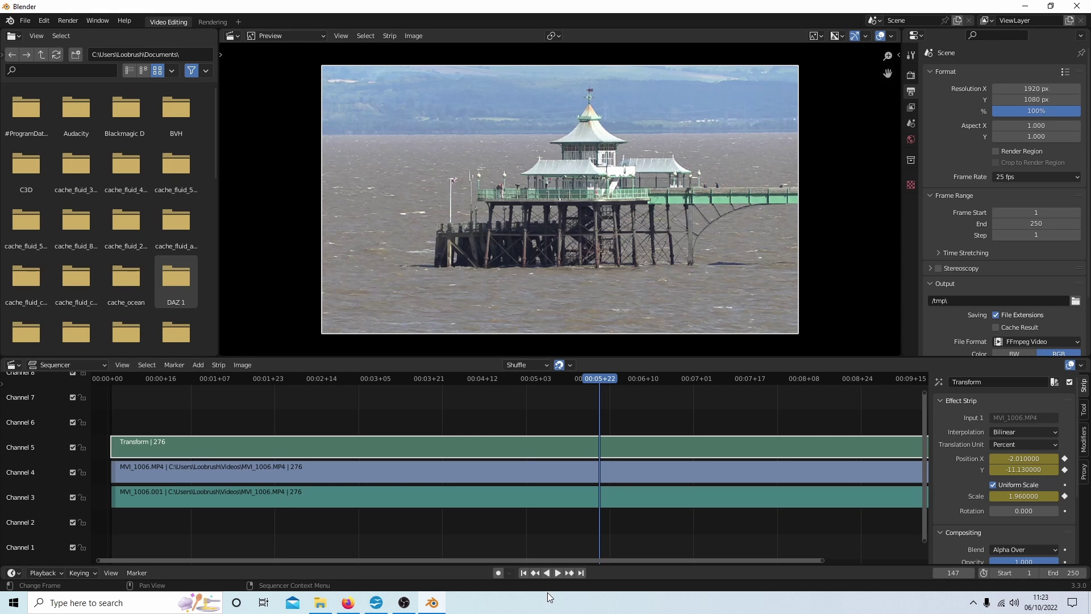
- Select the MVI_1006.MP4 strip on channel 4 and play back the animated zoom
click(523, 572)
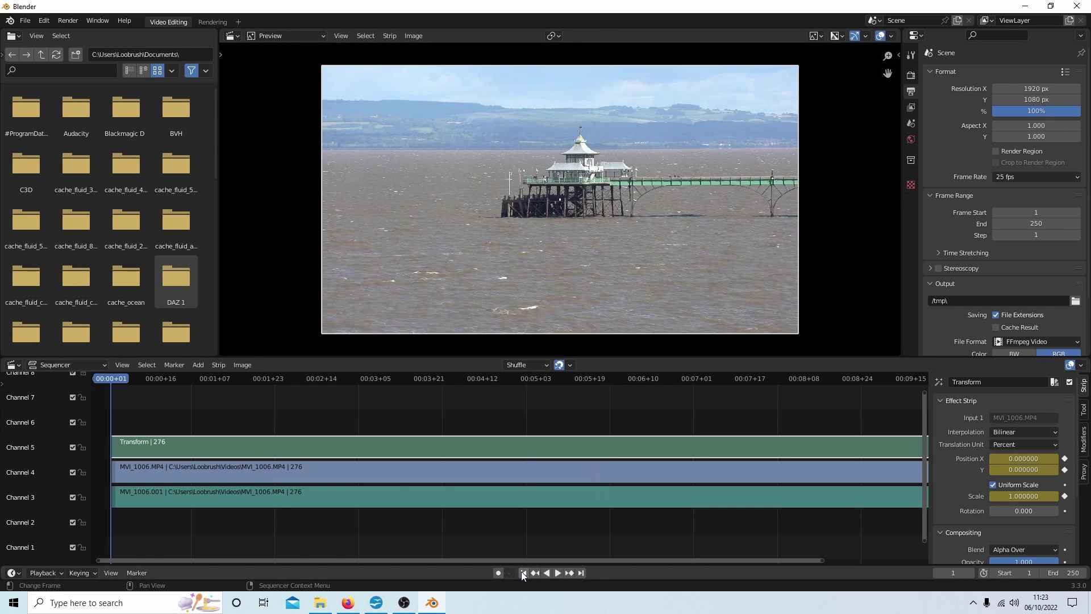
click(383, 505)
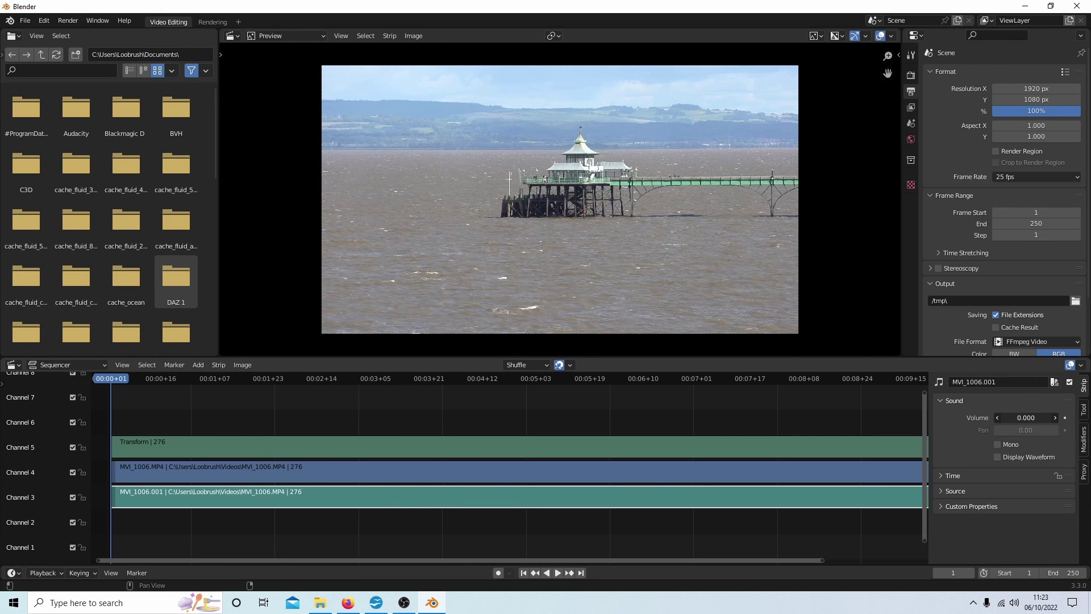
click(531, 469)
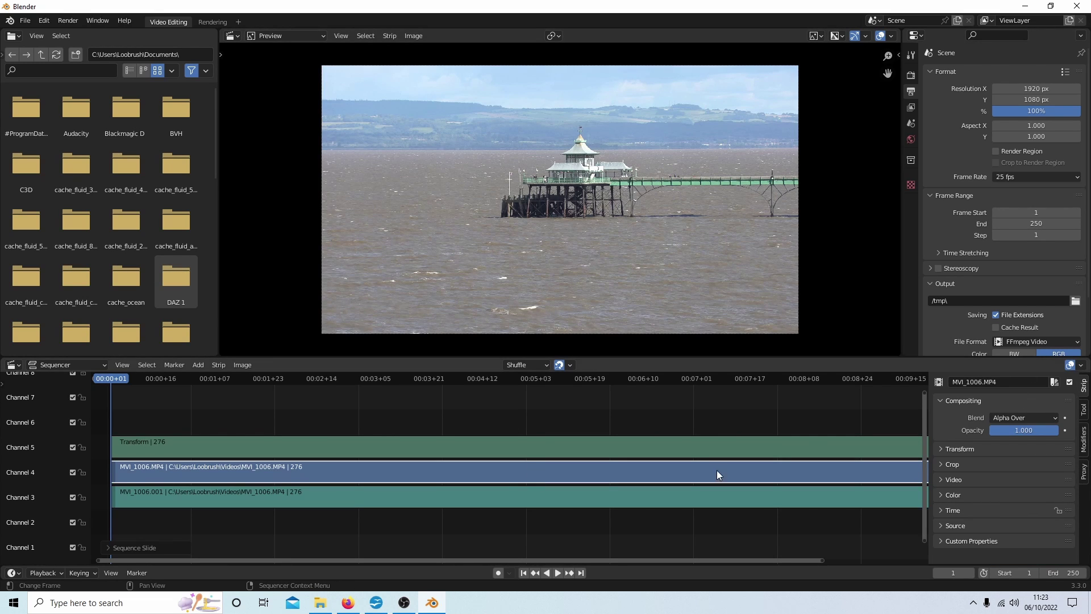
click(557, 573)
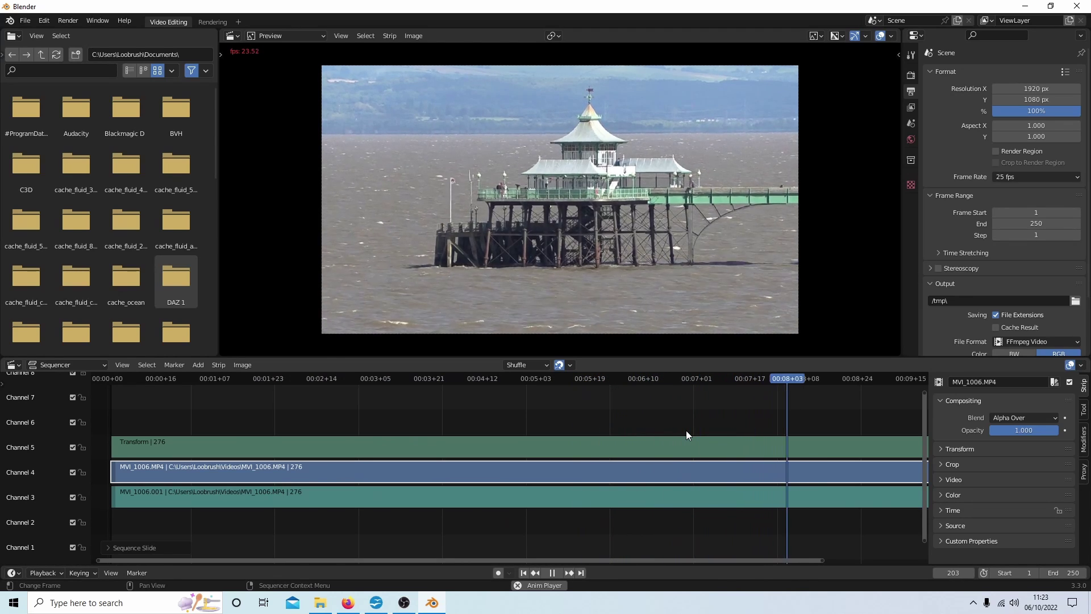
click(552, 572)
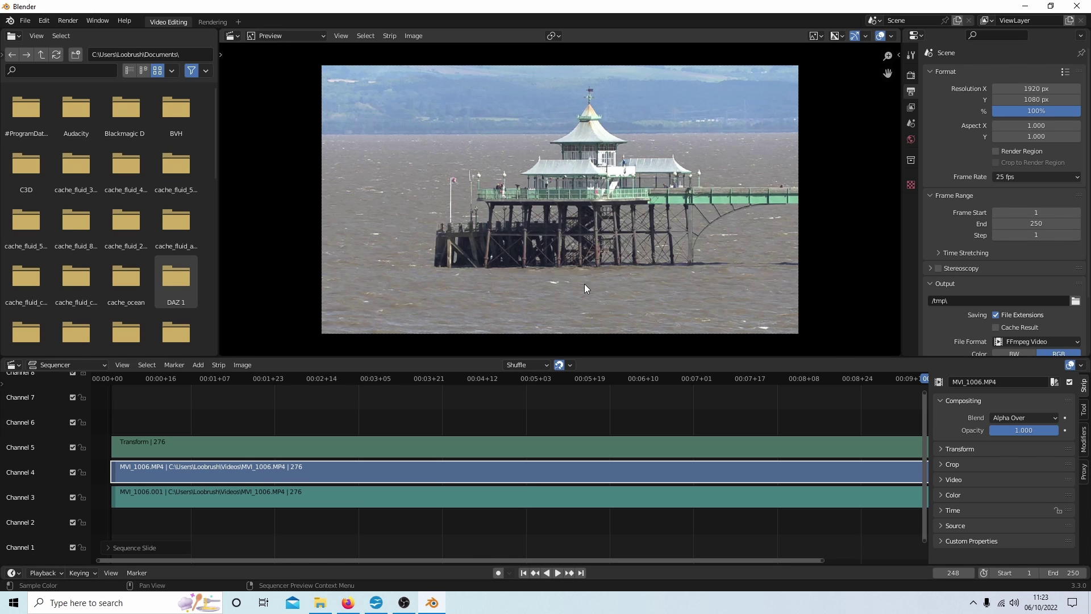
- Return to frame 1 and replay the sequence from the start
scroll(585, 287, up, 3)
scroll(581, 292, up, 2)
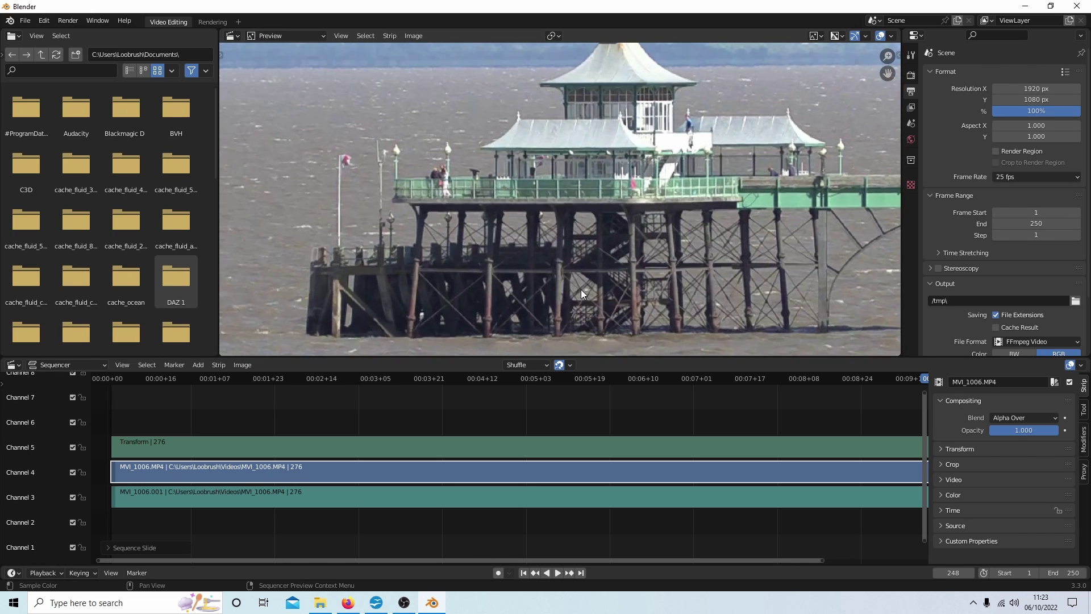
scroll(580, 290, down, 5)
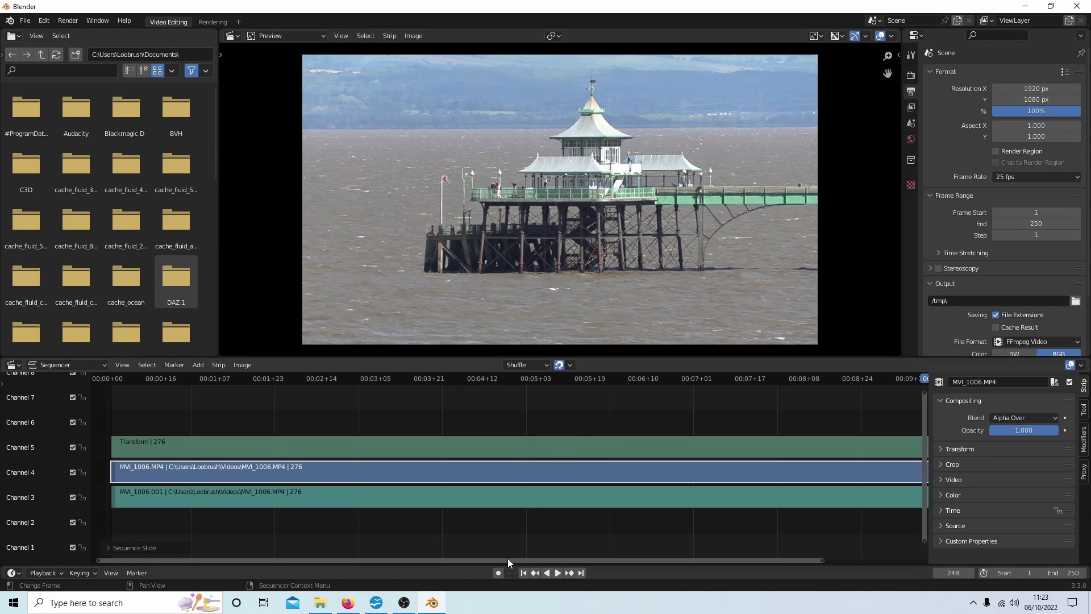
click(523, 573)
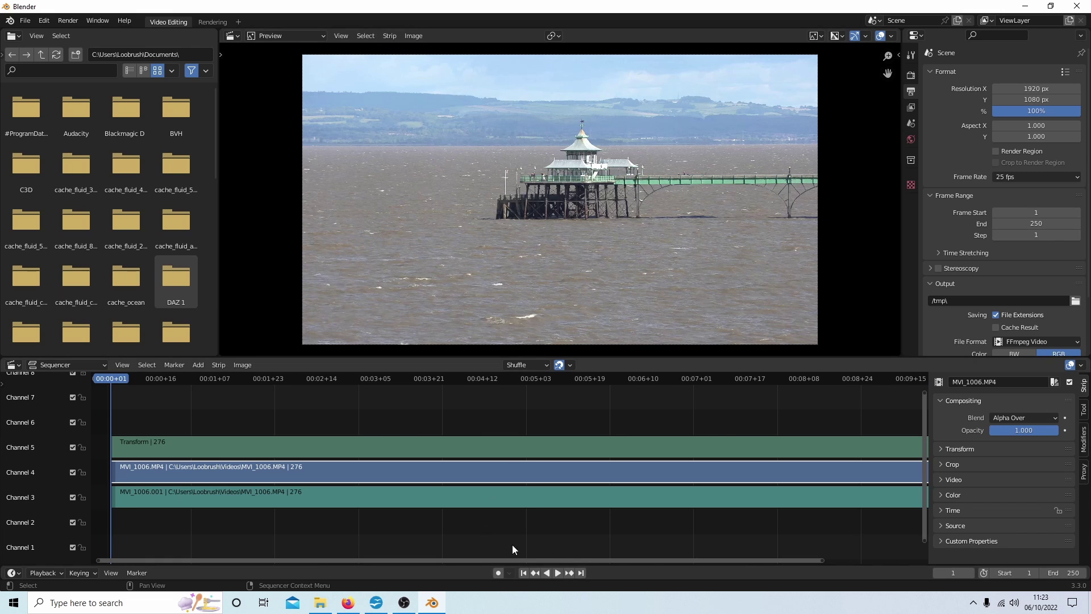
click(557, 572)
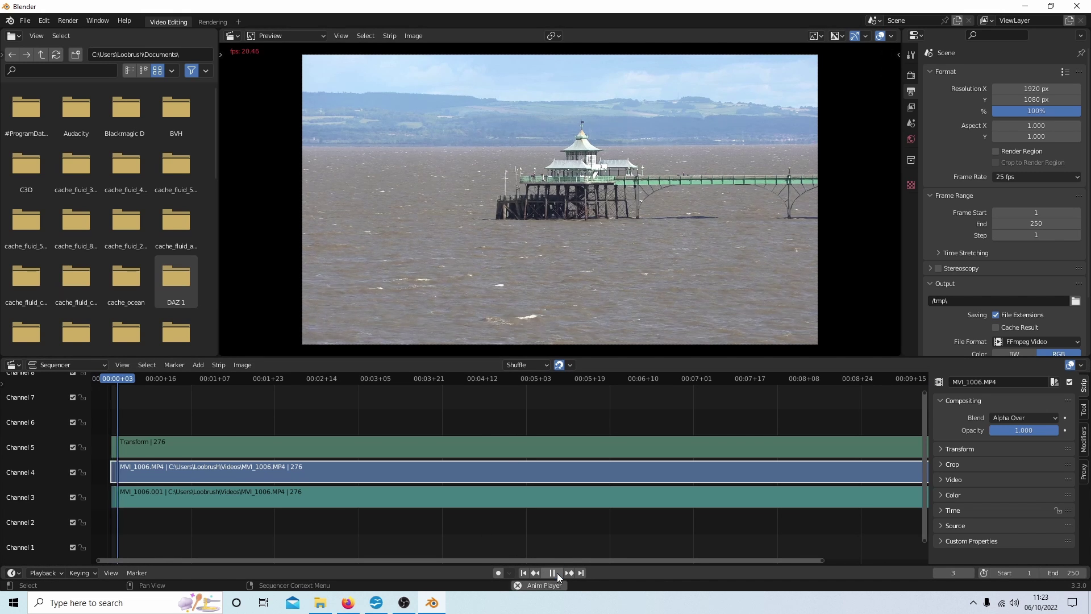